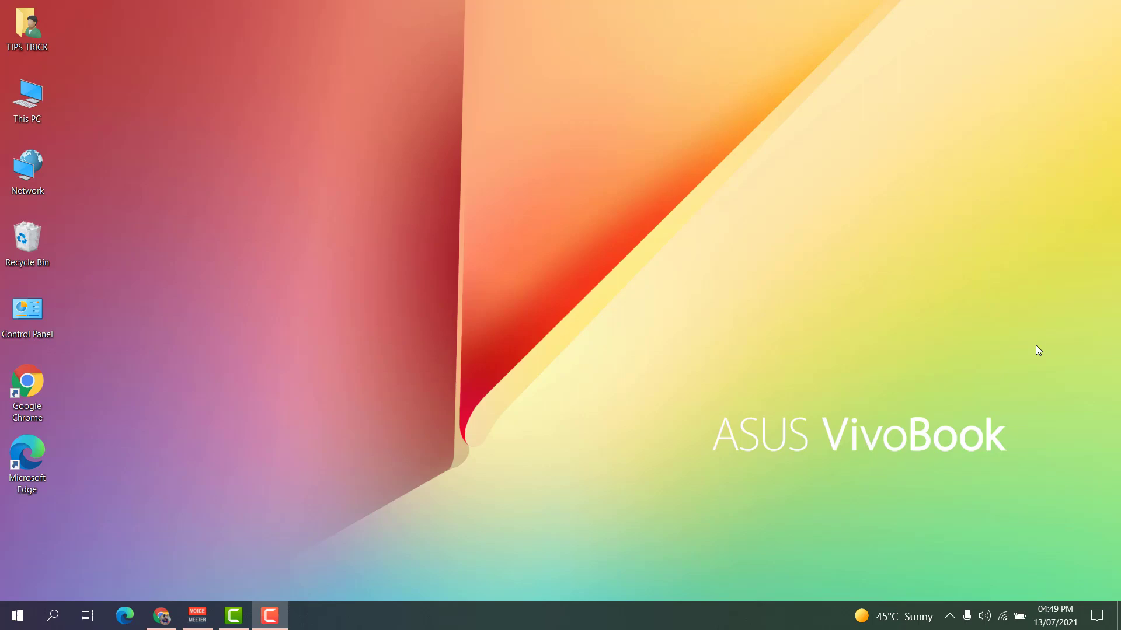
# - Switch to Facebook in Chrome and list all six Pages the account manages
pyautogui.click(161, 615)
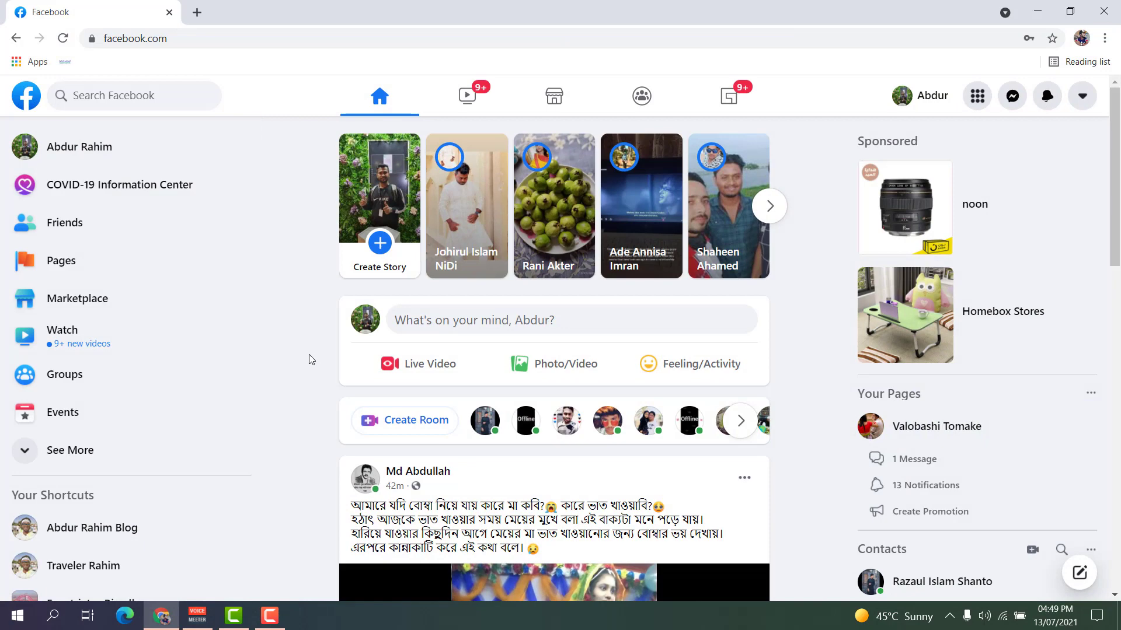
pyautogui.click(70, 266)
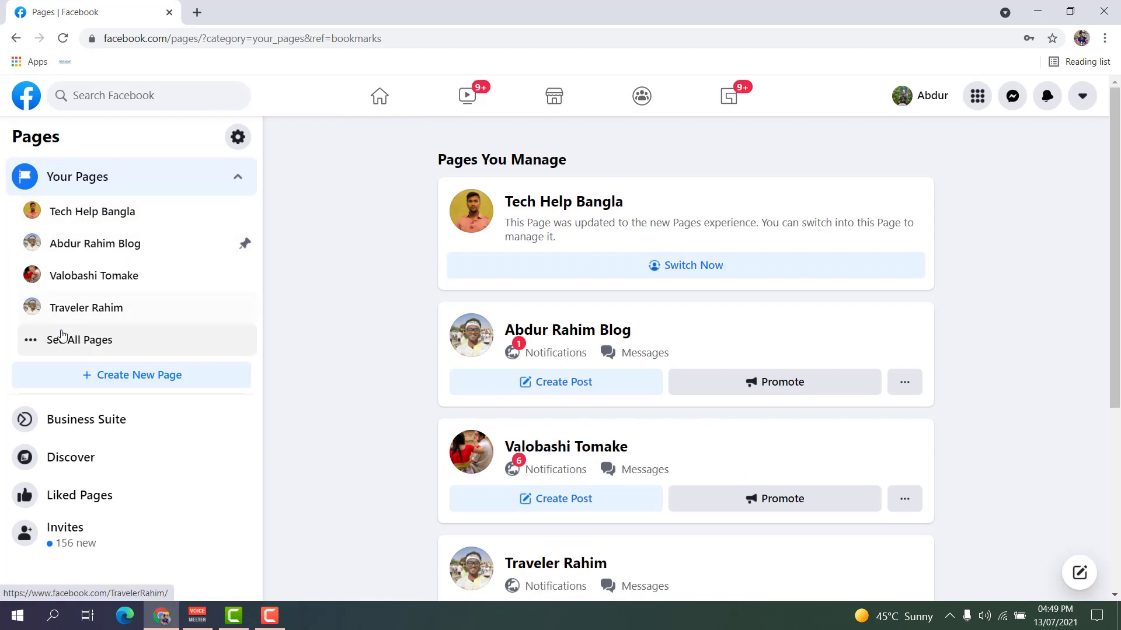
pyautogui.click(74, 344)
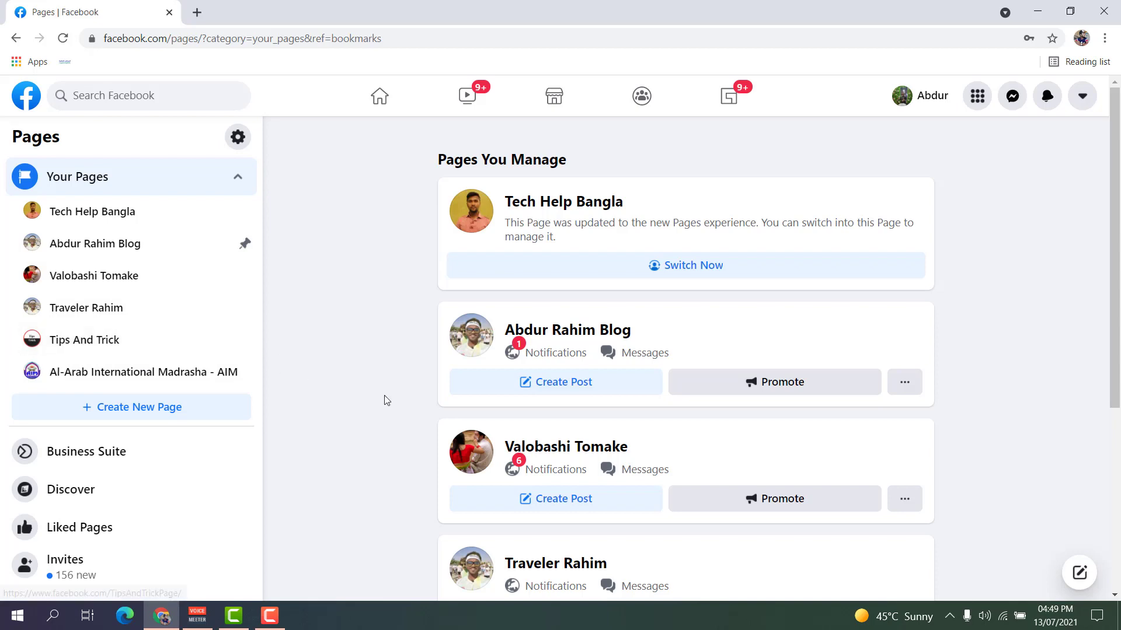
pyautogui.scroll(-3, 383, 402)
pyautogui.scroll(3, 384, 417)
pyautogui.scroll(-3, 385, 422)
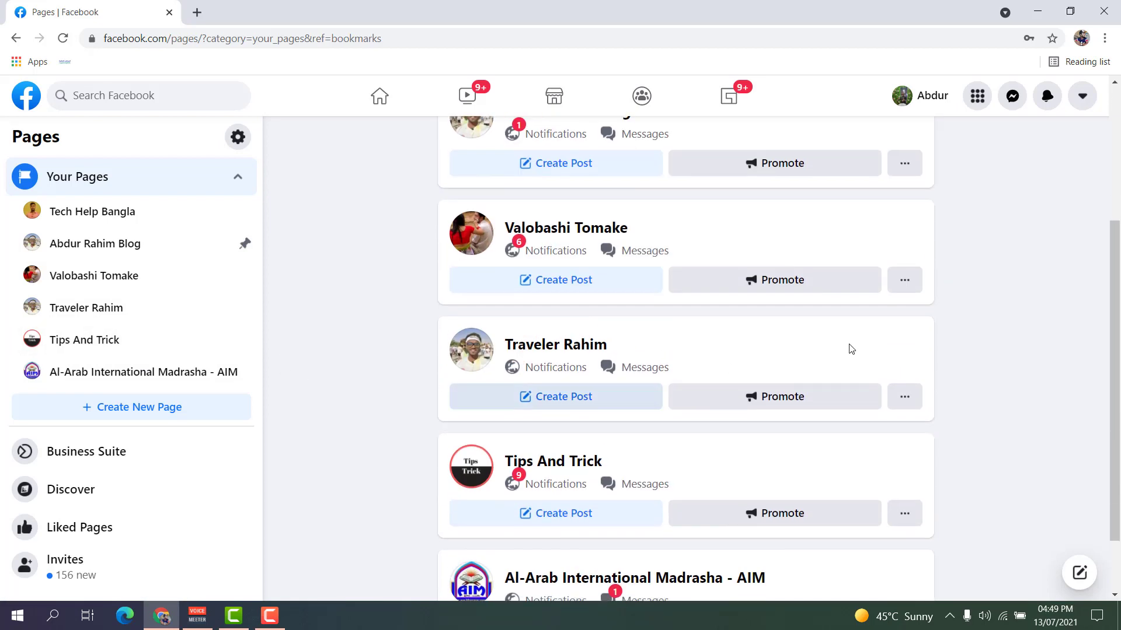
# - Open the travel blogger Page and bring up its General Page settings
pyautogui.click(576, 349)
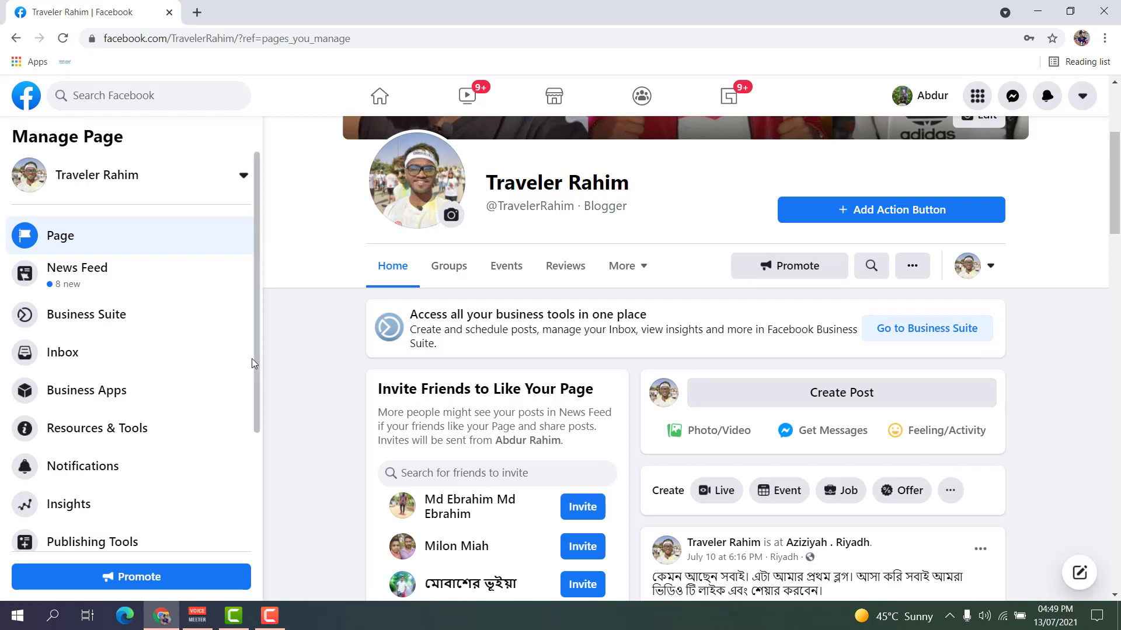
pyautogui.scroll(-3, 208, 358)
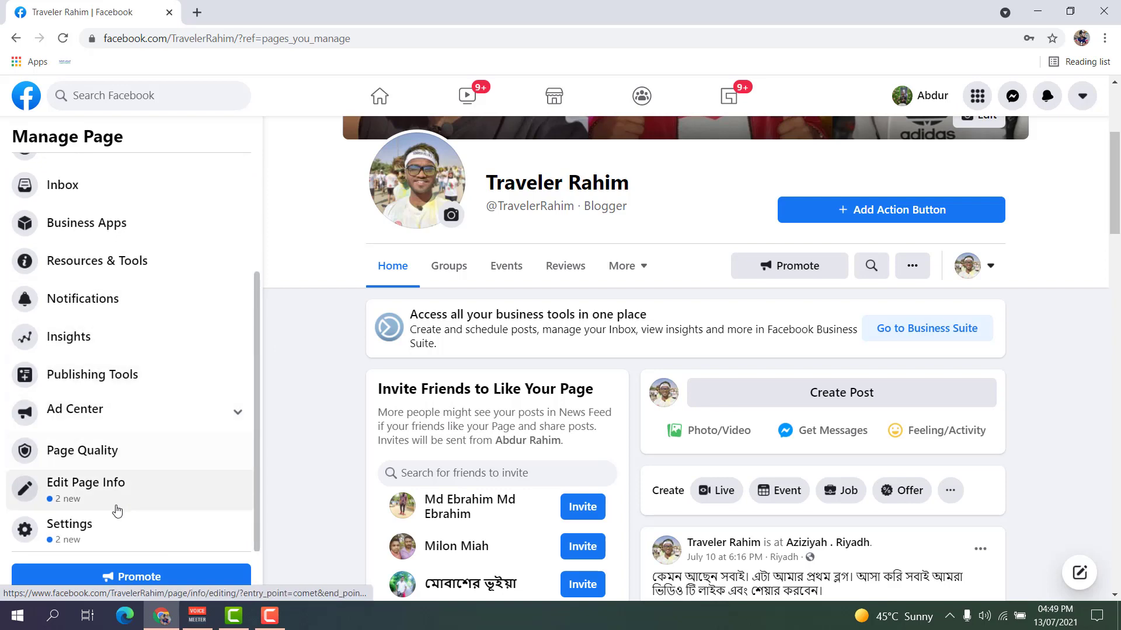
pyautogui.click(121, 536)
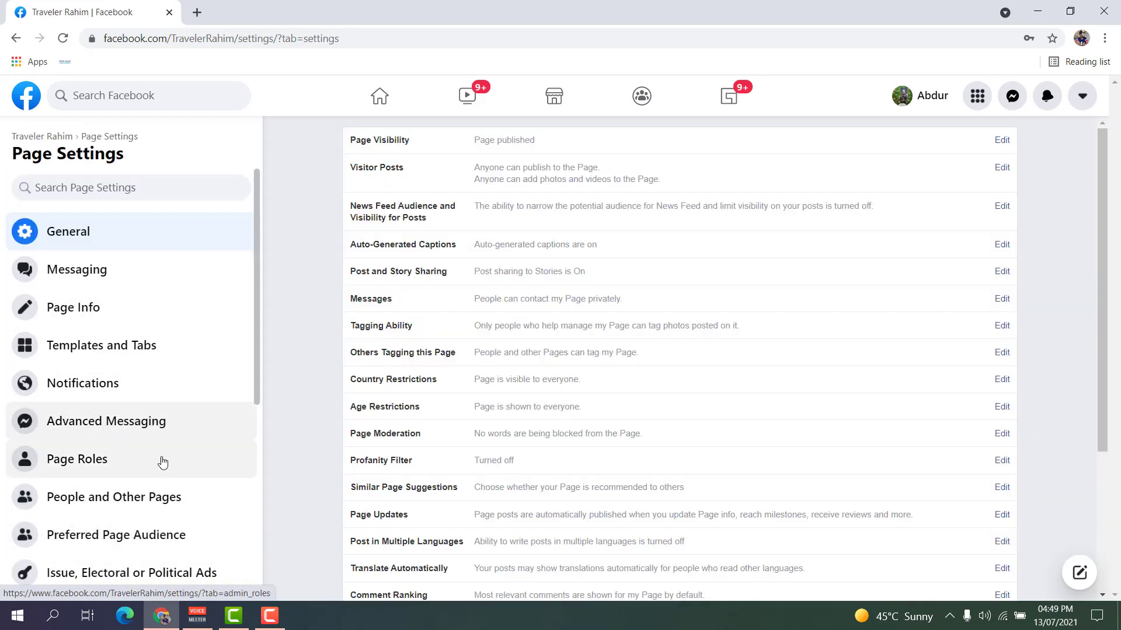
# - Show Page Roles down to Assign a New Page Role and highlight the current admin's name
pyautogui.click(129, 465)
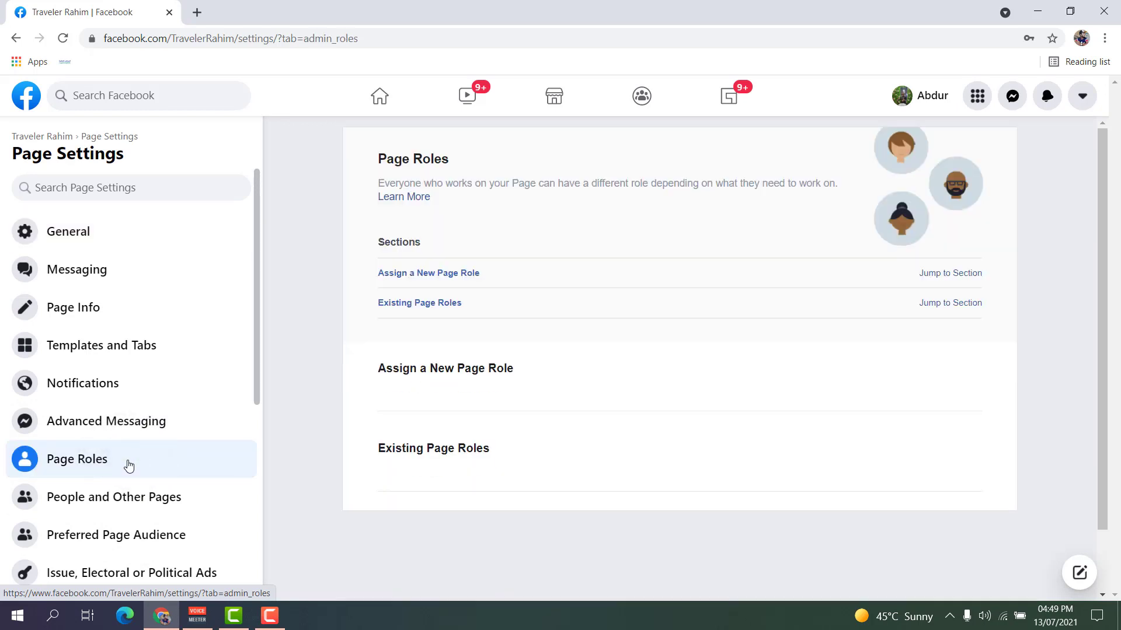
pyautogui.scroll(-3, 706, 441)
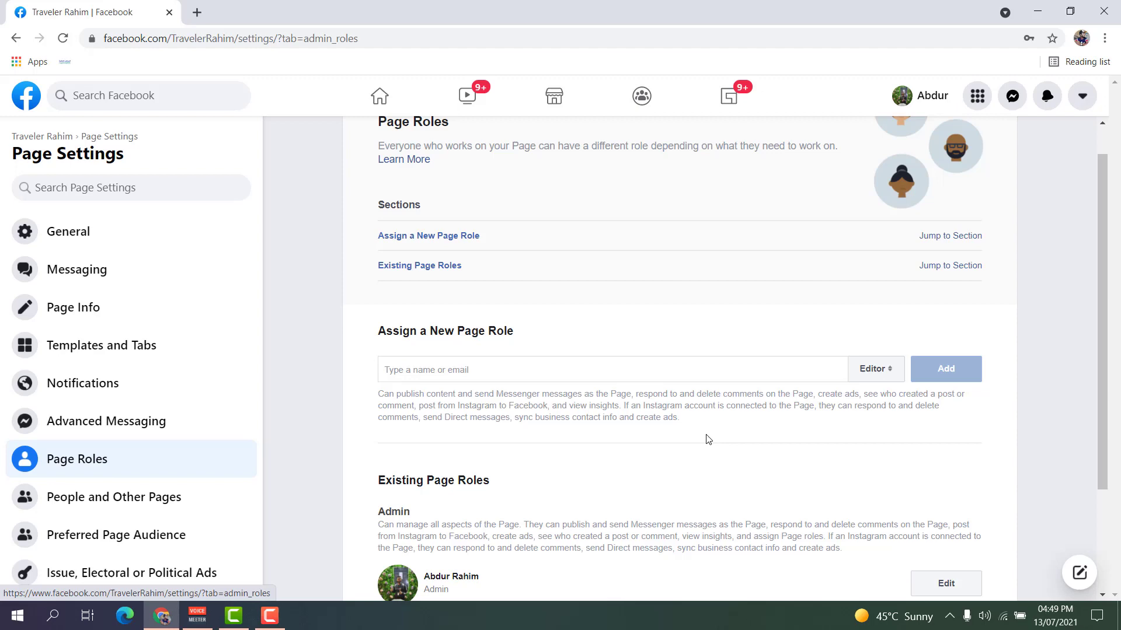
pyautogui.scroll(3, 706, 440)
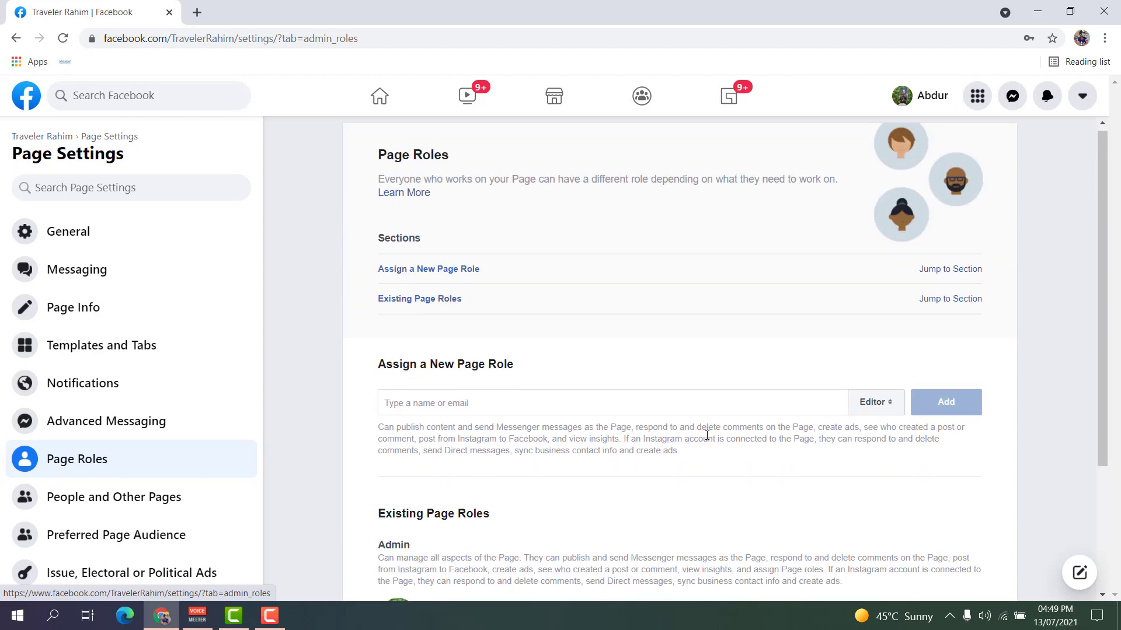
pyautogui.scroll(-3, 707, 435)
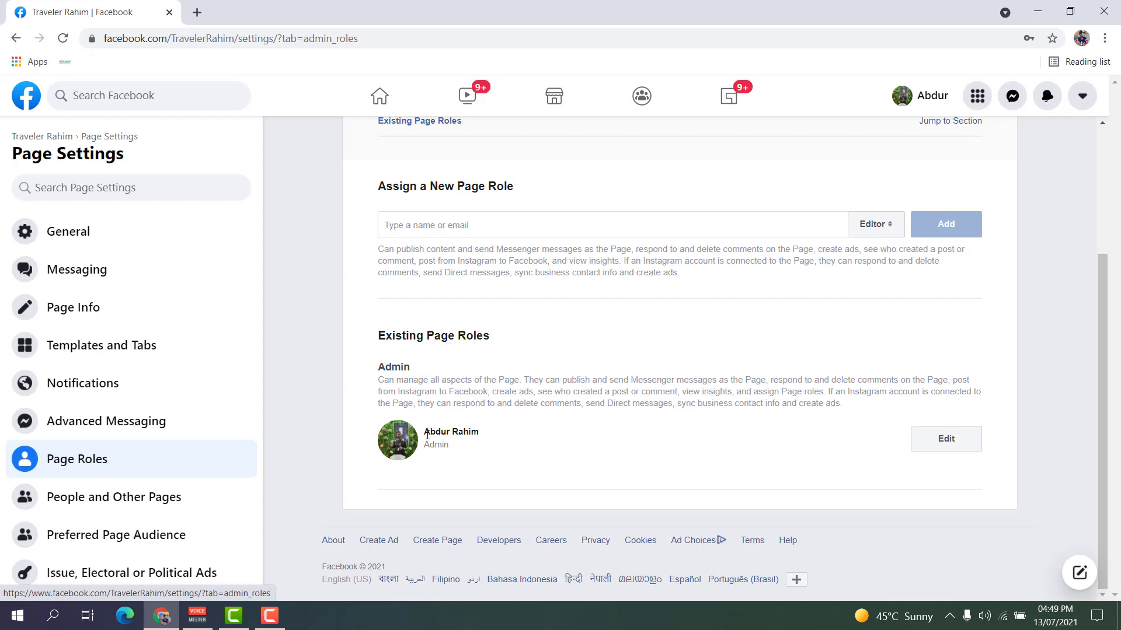
pyautogui.moveTo(424, 434); pyautogui.dragTo(471, 434)
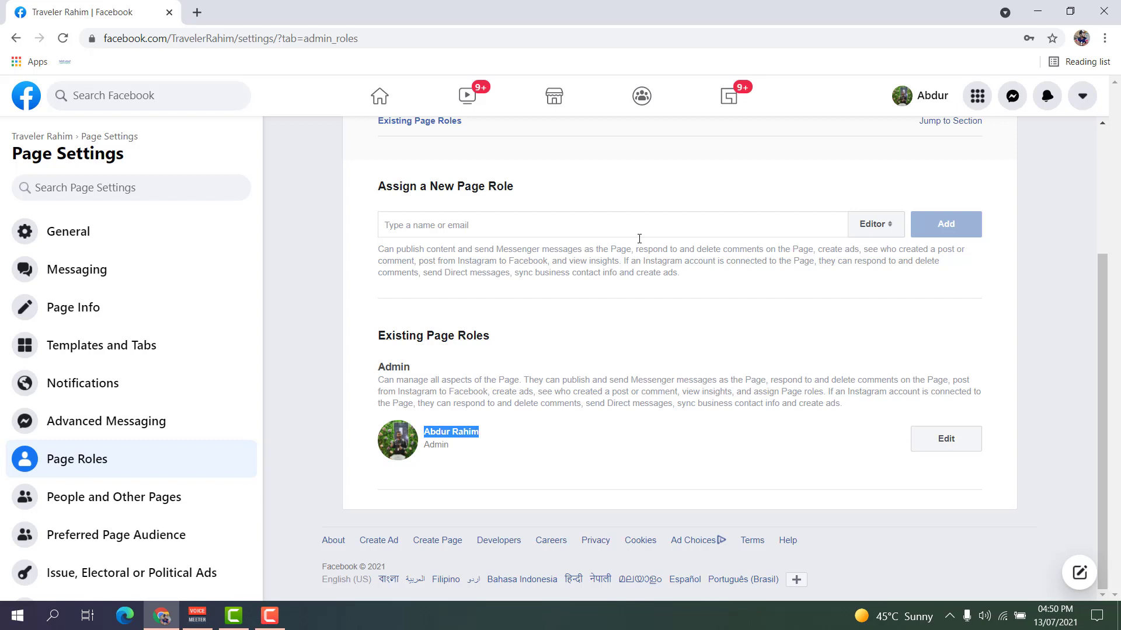
# - Enter a friend's name, pick them from the suggestions, and set their role to Admin
pyautogui.click(465, 223)
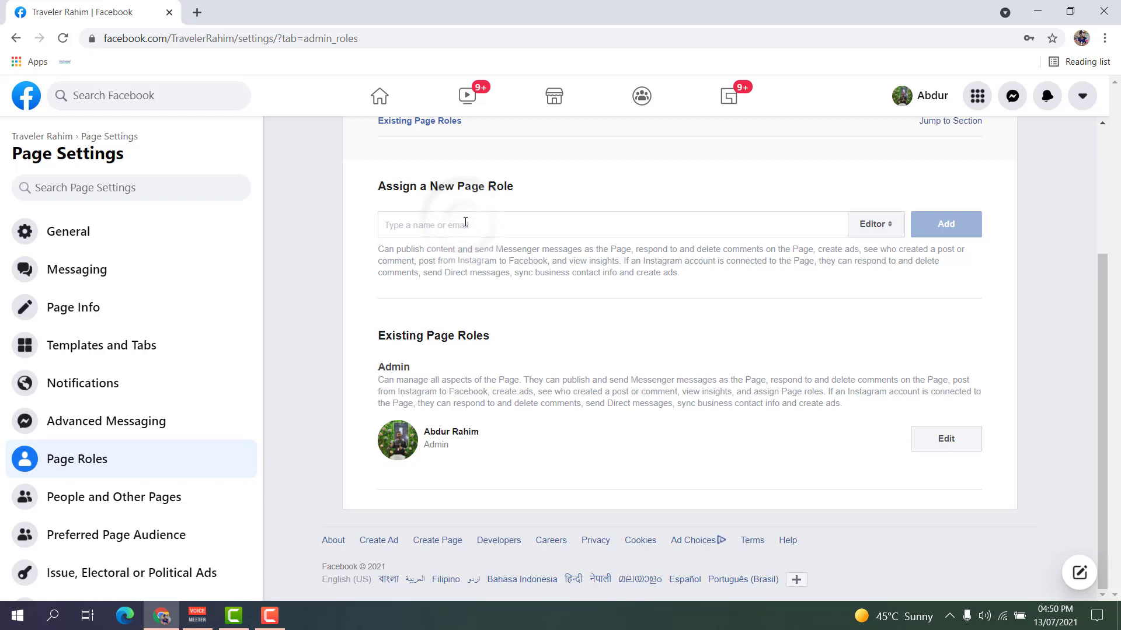
pyautogui.write('mar')
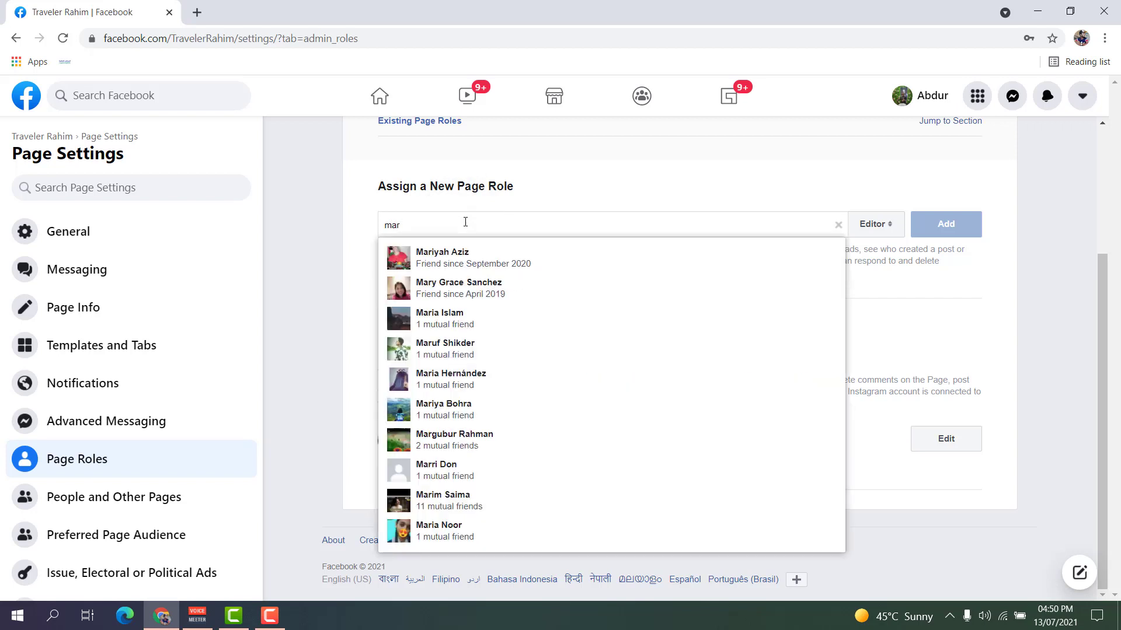
pyautogui.write('ia')
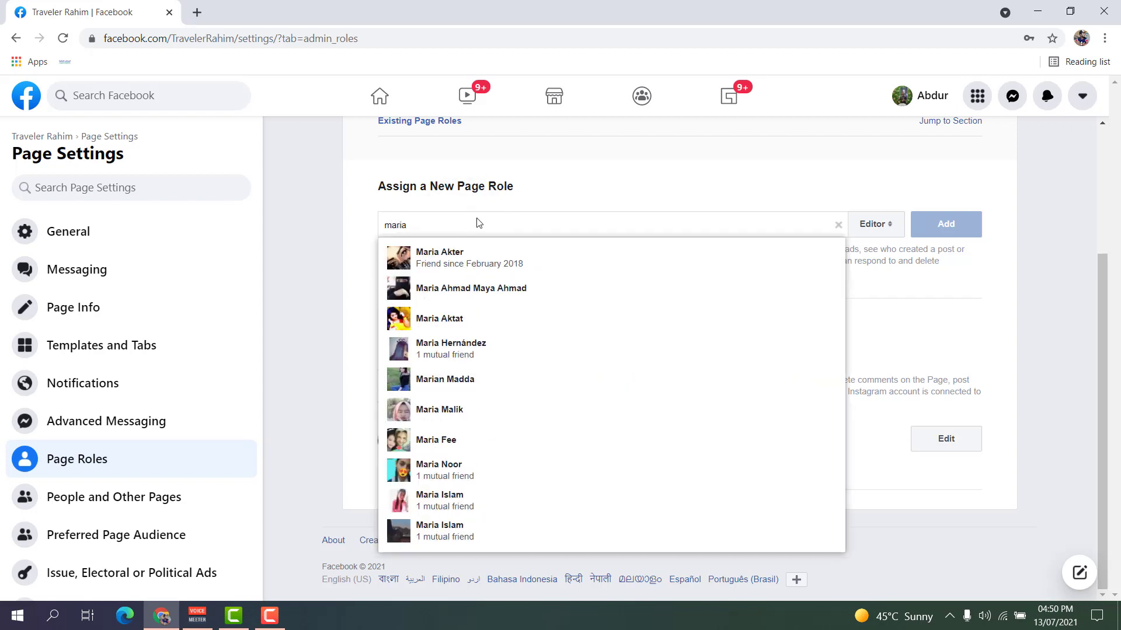
pyautogui.click(510, 263)
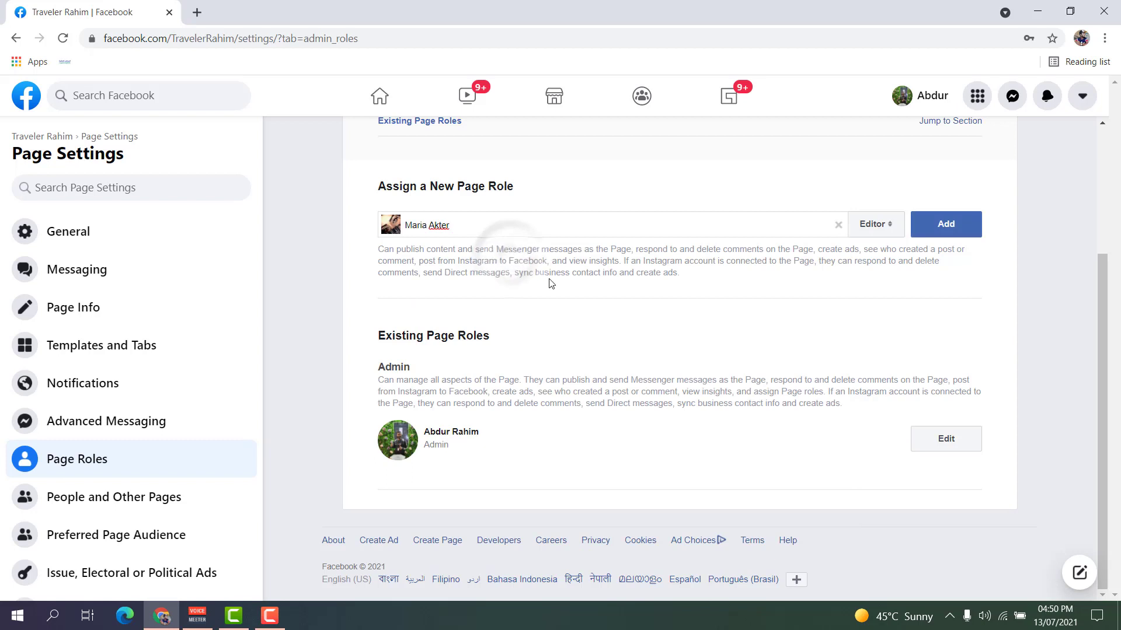
pyautogui.click(878, 229)
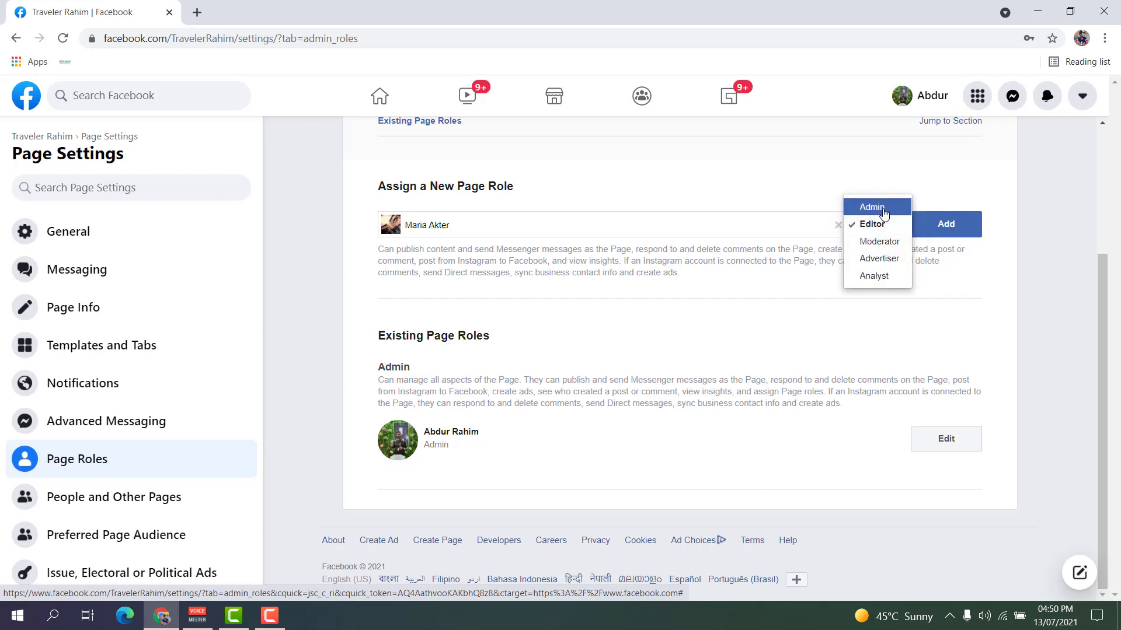
pyautogui.click(883, 209)
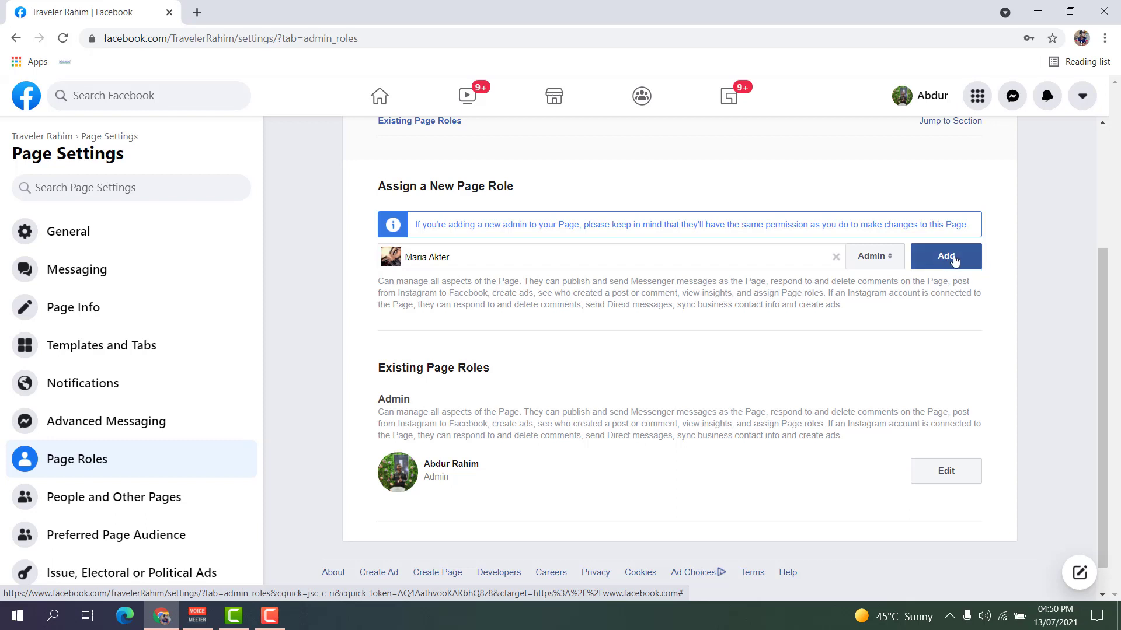
# - Add the friend as Admin and submit the account password to send the invitation
pyautogui.click(959, 261)
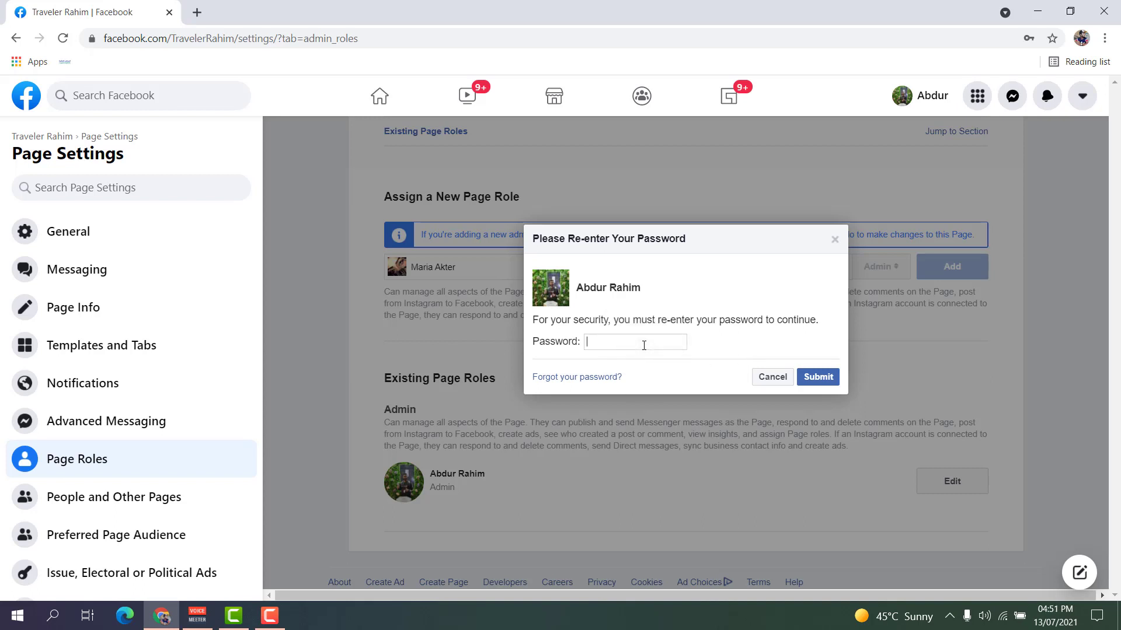
pyautogui.hotkey('ctrl', 'v')
pyautogui.click(824, 378)
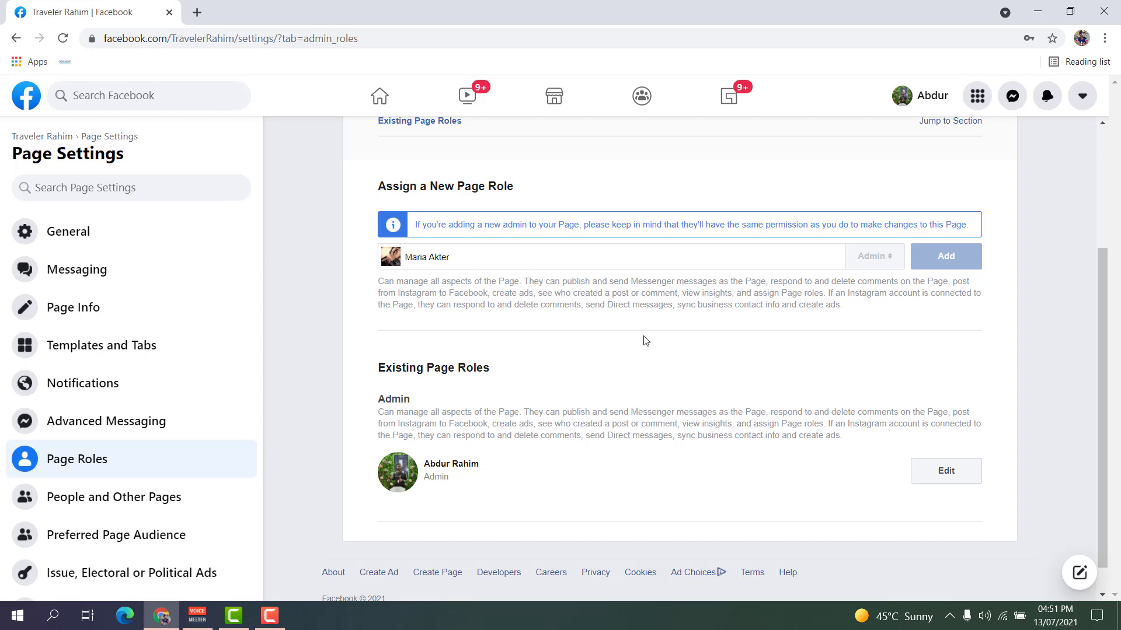
# - In Existing Page Roles, highlight the current admin, the invited friend, and the Pending status
pyautogui.scroll(-1, 681, 367)
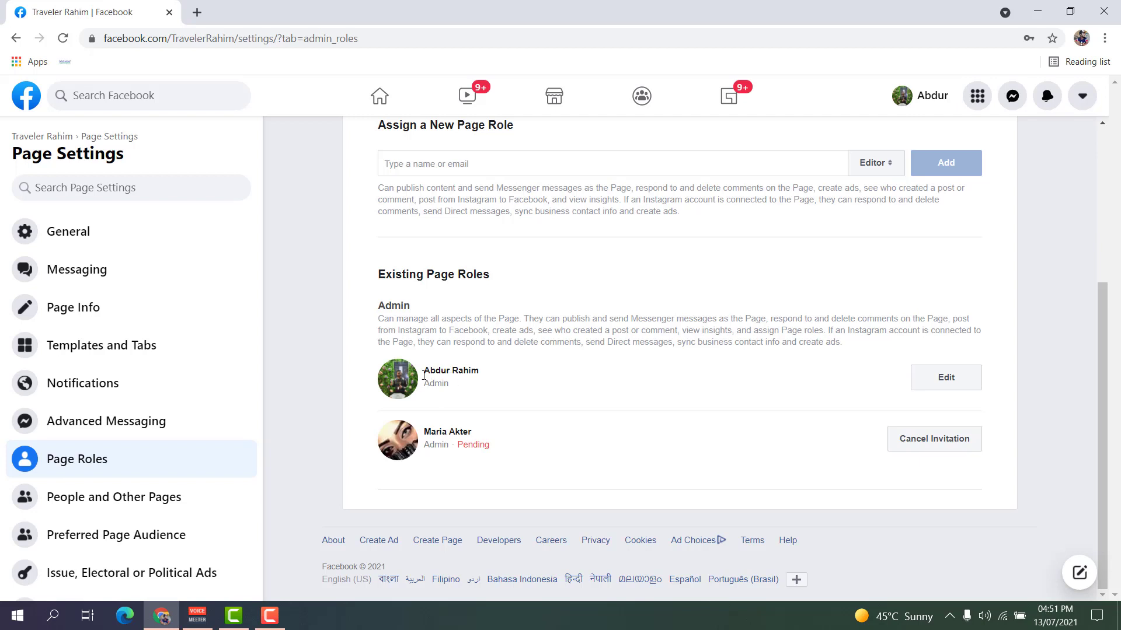
pyautogui.moveTo(425, 371); pyautogui.dragTo(476, 379)
pyautogui.moveTo(425, 433); pyautogui.dragTo(471, 432)
pyautogui.click(463, 446)
pyautogui.doubleClick(470, 445)
pyautogui.click(459, 446)
# - Cancel and confirm withdrawal of the pending Admin invitation, then return to the home feed
pyautogui.click(945, 445)
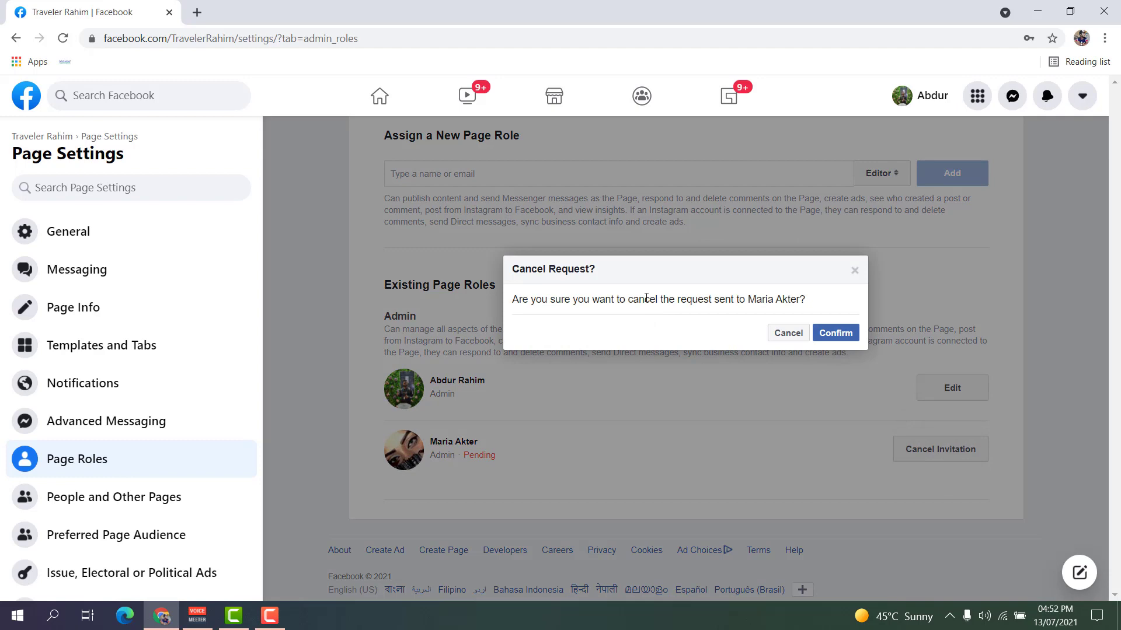
pyautogui.click(833, 334)
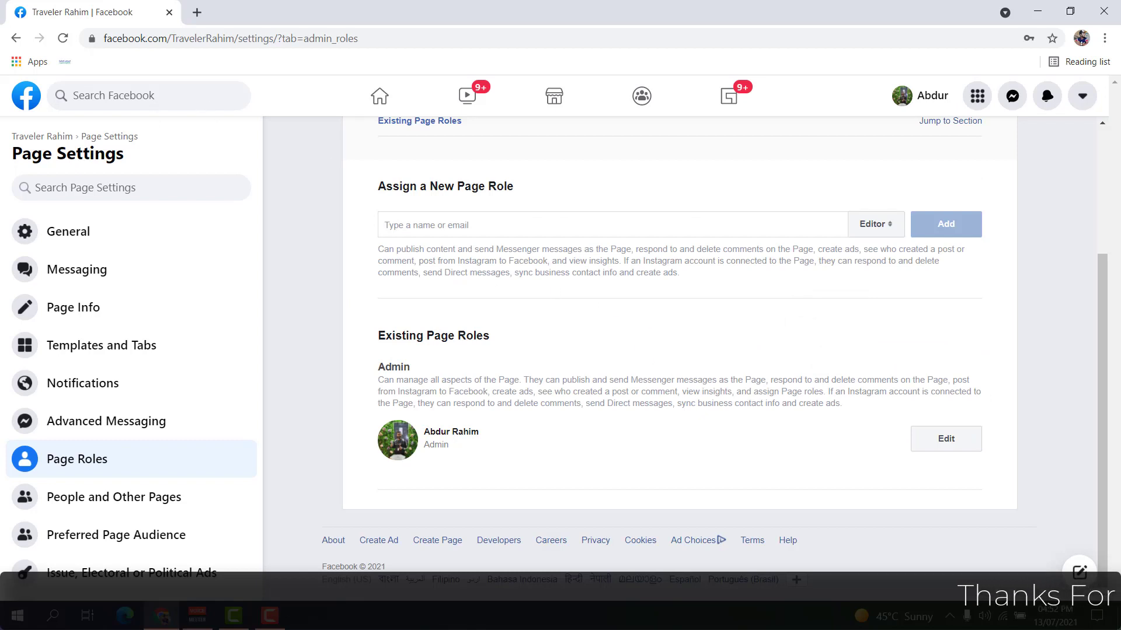
pyautogui.click(26, 96)
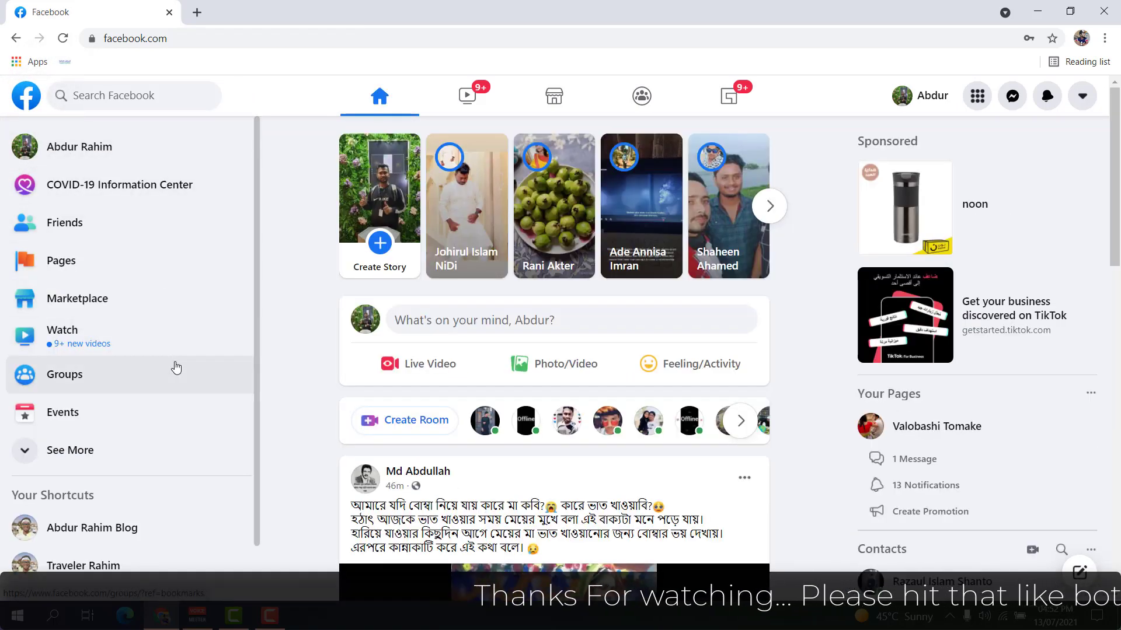